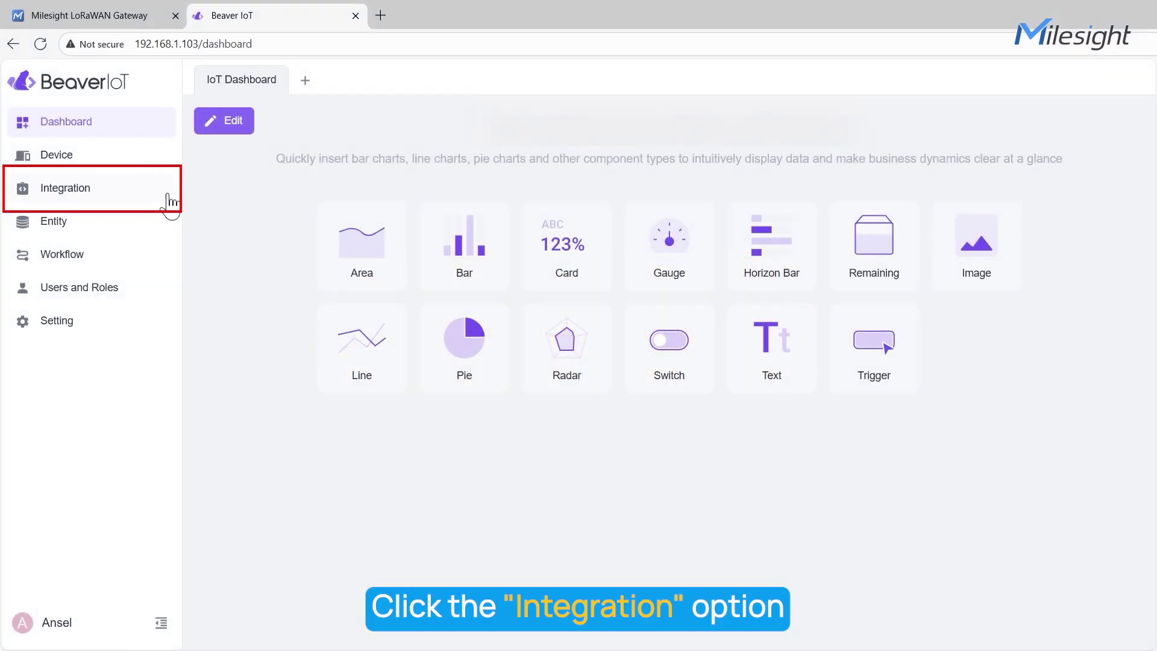
# Step: Open the Milesight Gateway Embedded NS integration and begin adding a new gateway
pyautogui.click(153, 198)
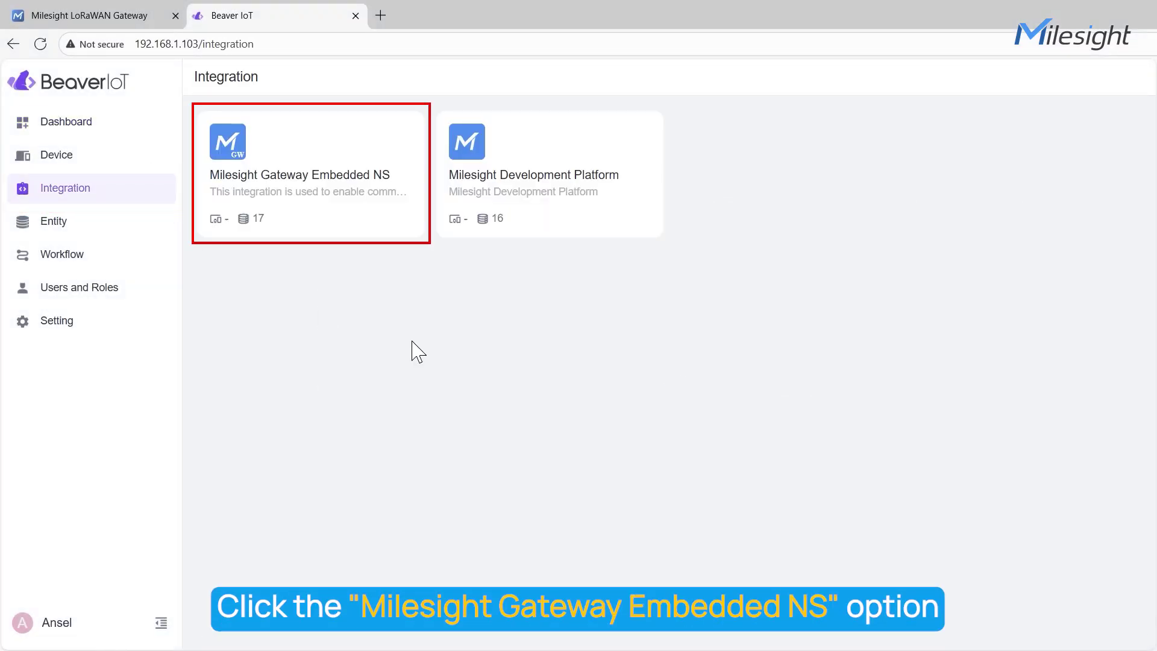
pyautogui.click(350, 235)
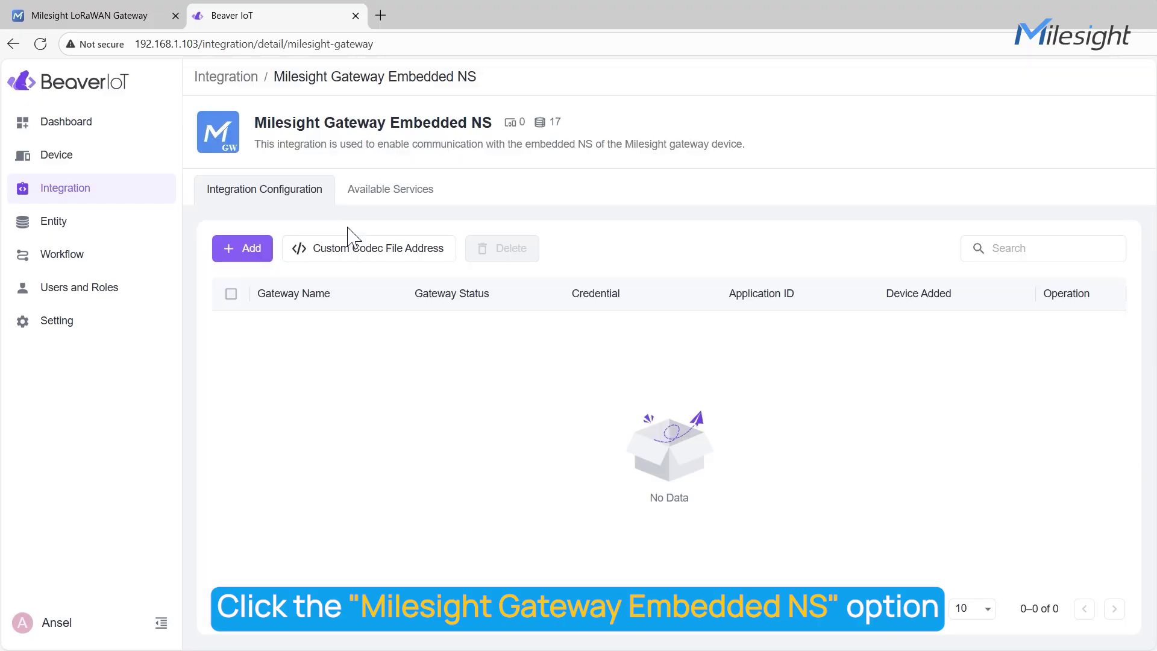
pyautogui.click(255, 258)
# Step: Register gateway UG65 with DevEUI 24E124FFFEFEA941 and generate its MQTT connection details
pyautogui.click(380, 349)
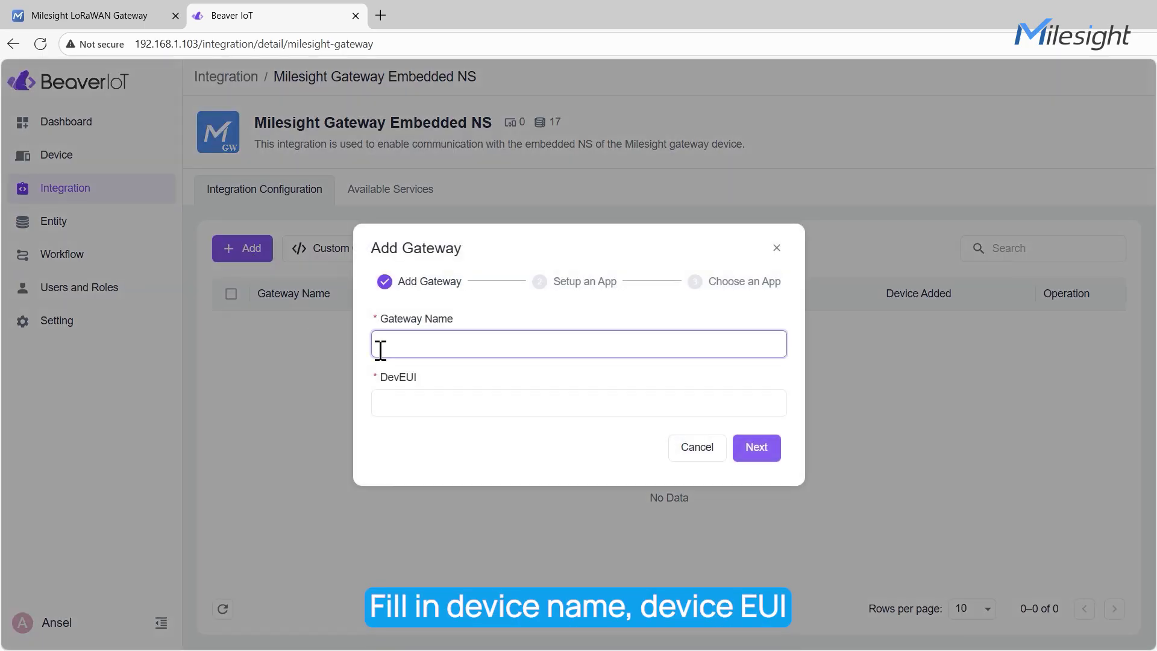
pyautogui.click(386, 402)
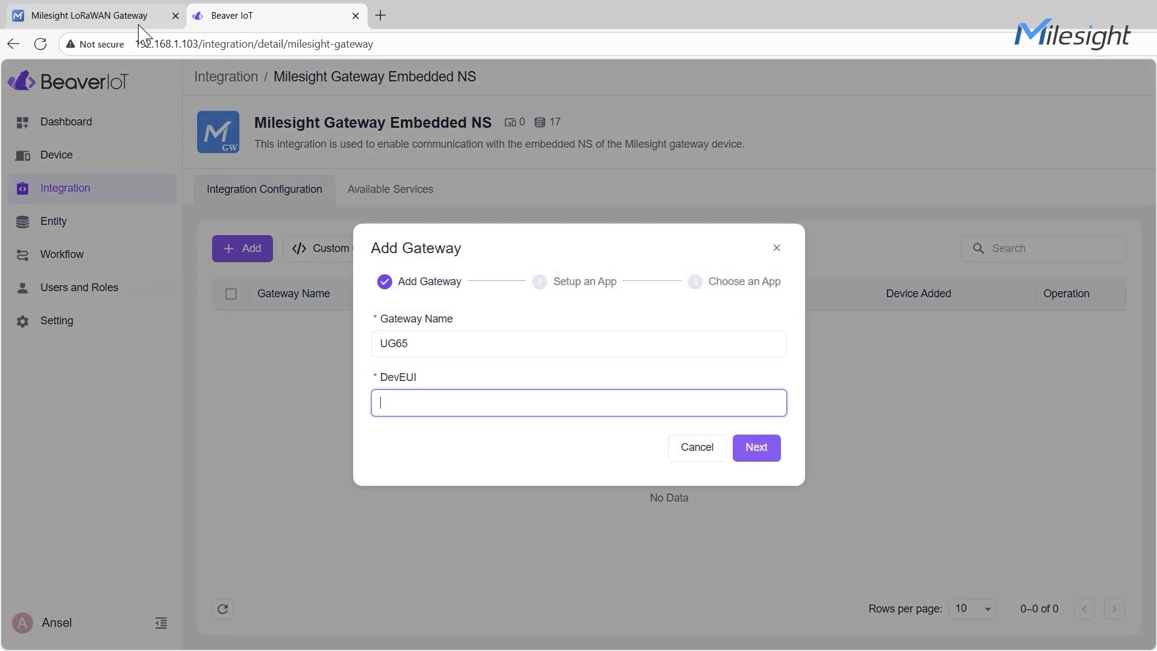
pyautogui.click(139, 26)
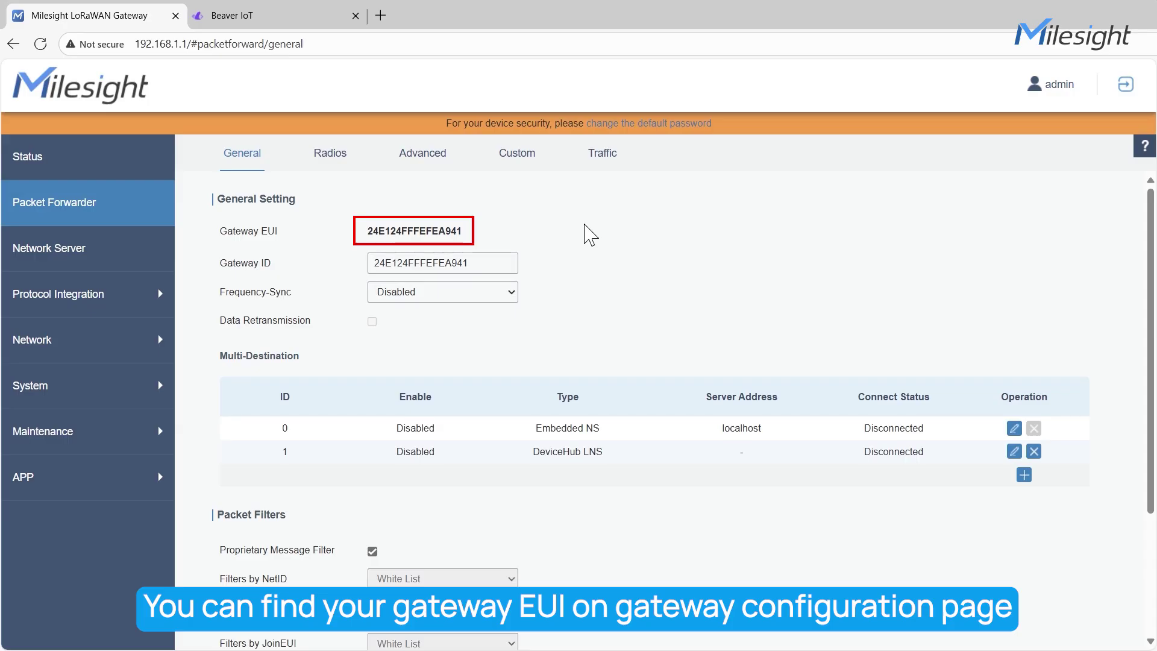
pyautogui.click(254, 15)
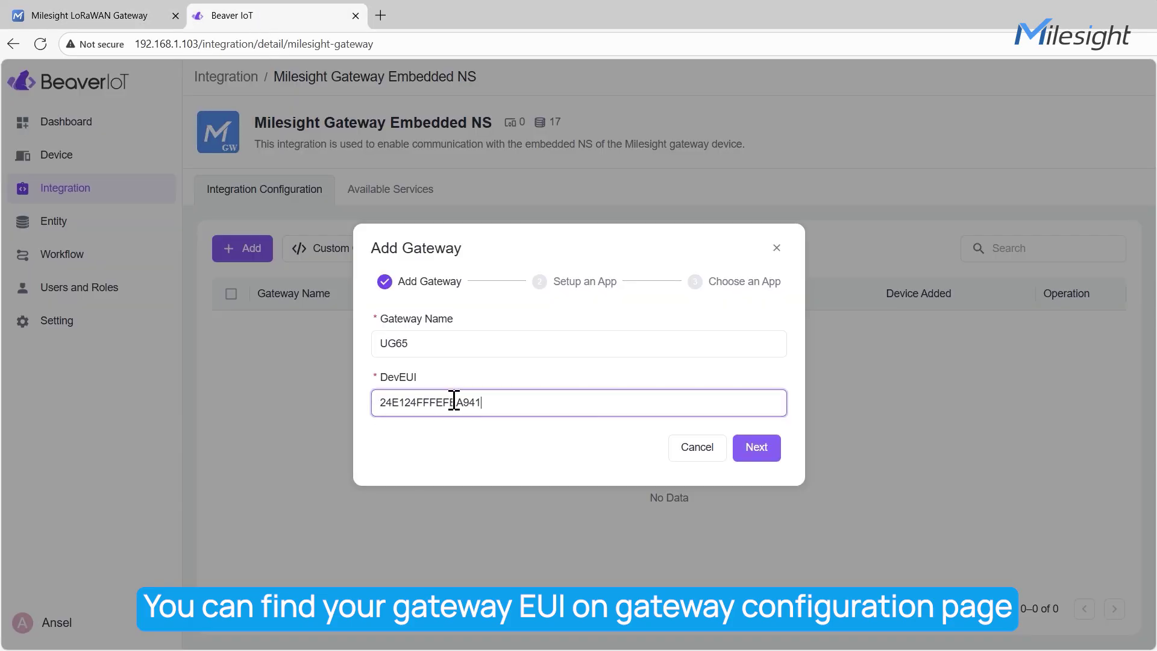
pyautogui.write('24E124FFFEFEA941')
pyautogui.click(756, 447)
pyautogui.scroll(-1, 749, 459)
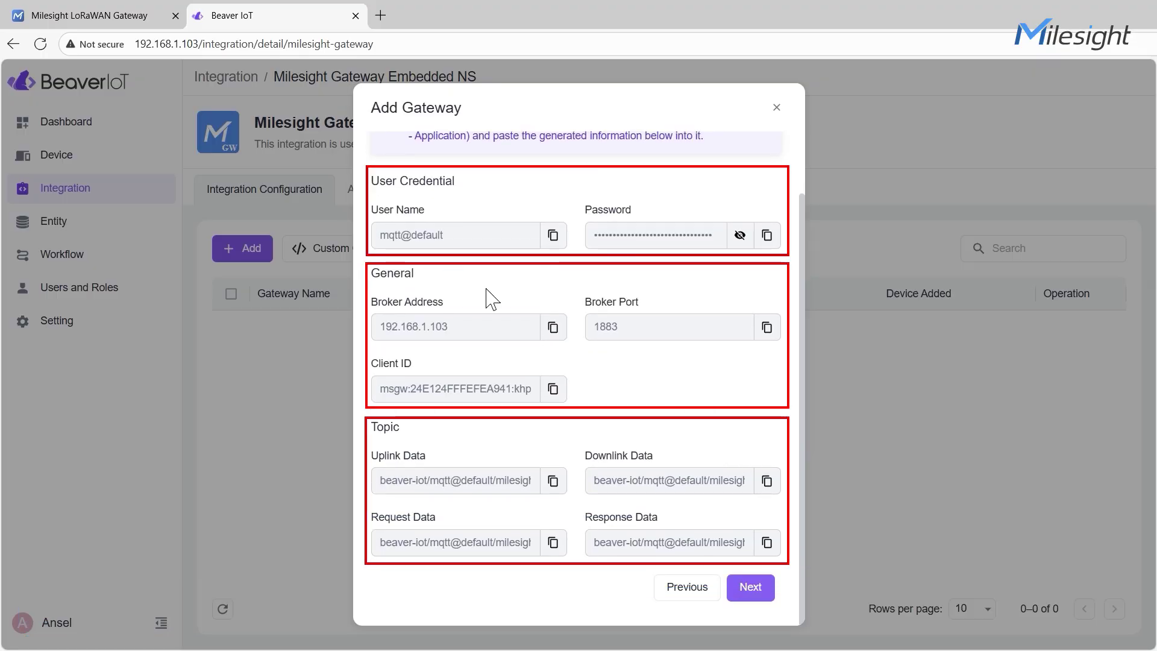
pyautogui.click(89, 16)
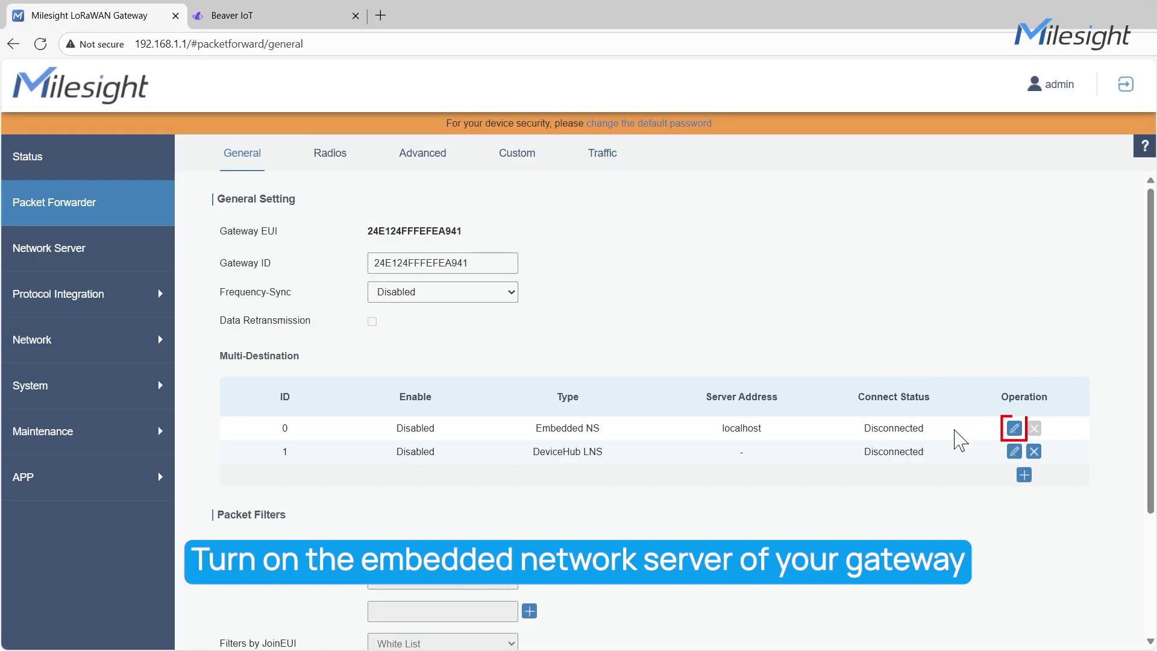
# Step: Enable the Embedded NS packet-forwarder destination, save it, and apply the changes
pyautogui.click(1016, 429)
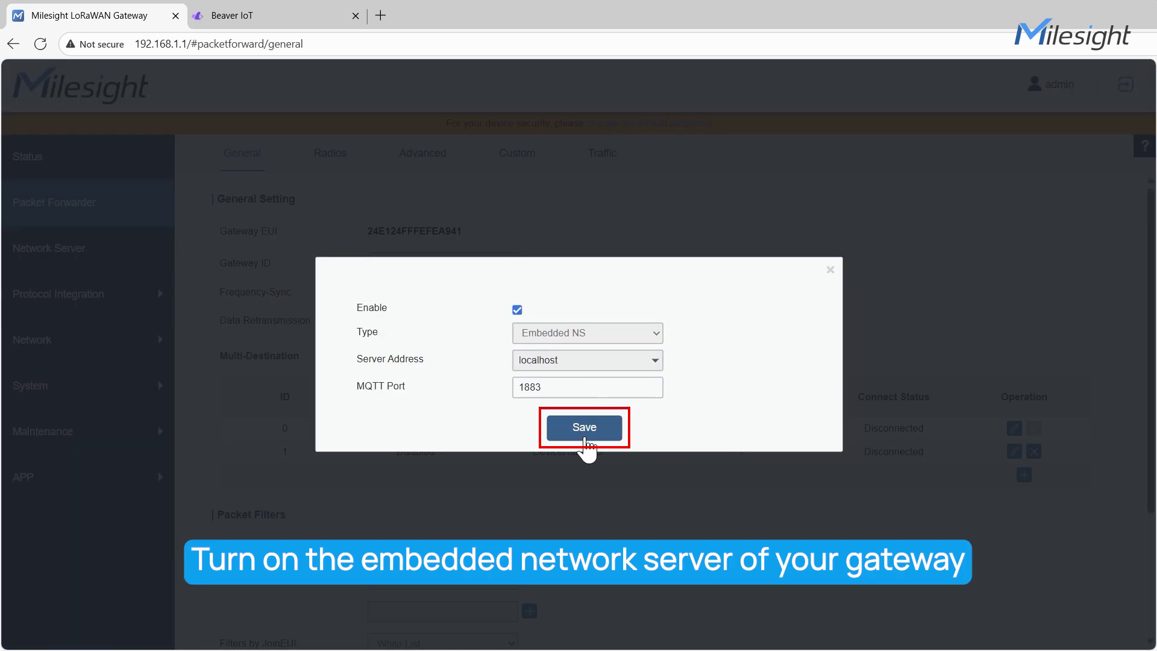
pyautogui.click(585, 427)
pyautogui.scroll(-3, 588, 444)
pyautogui.click(264, 621)
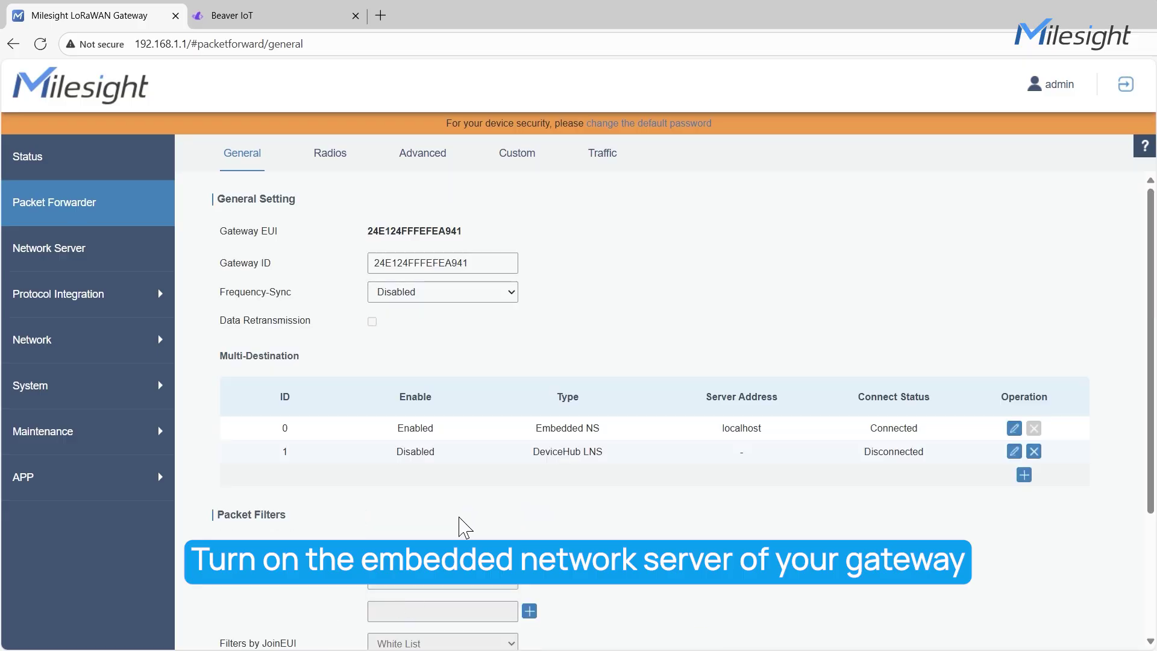
pyautogui.click(128, 254)
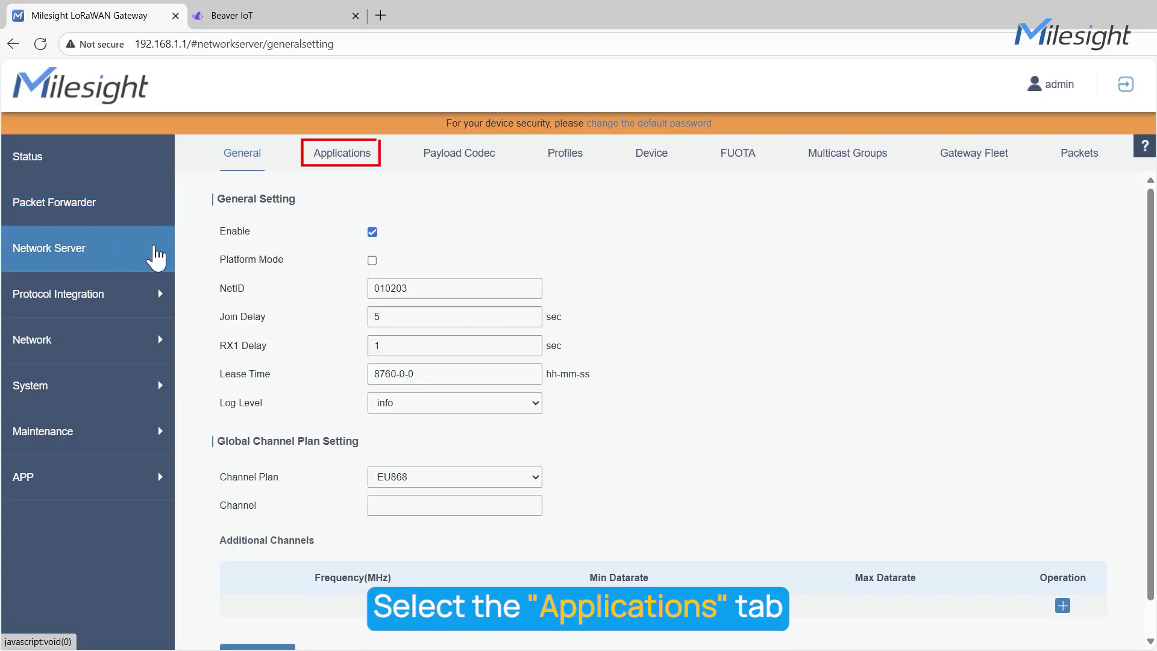
# Step: Add a data transmission of type MQTT to the network server's Demo application
pyautogui.click(345, 159)
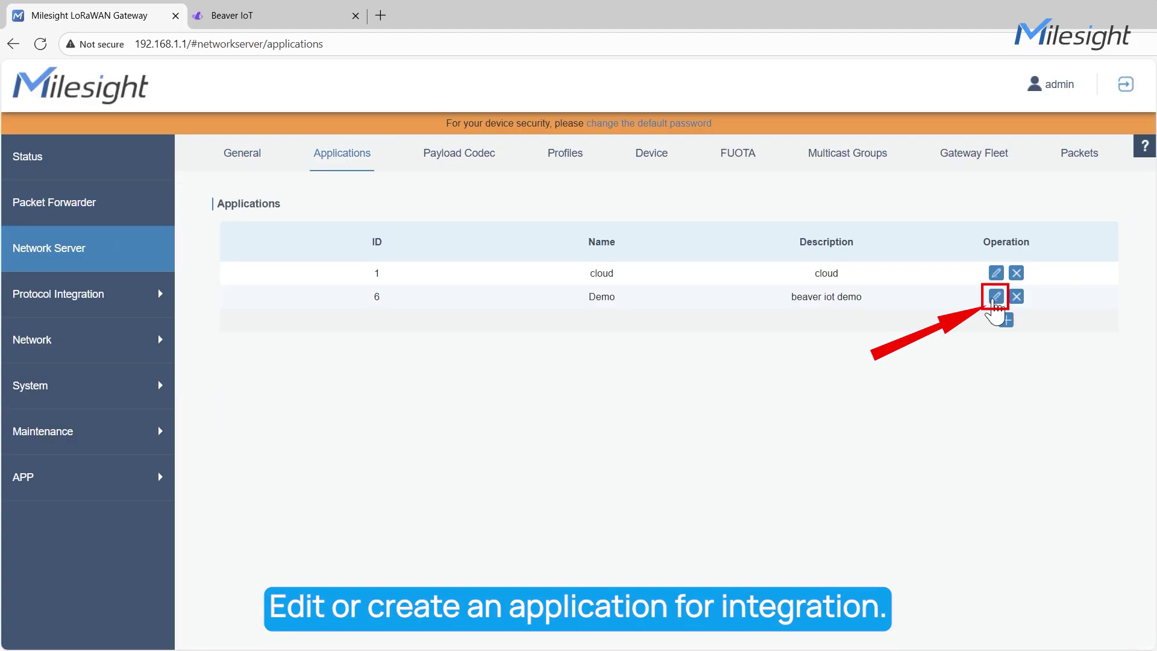
pyautogui.click(995, 297)
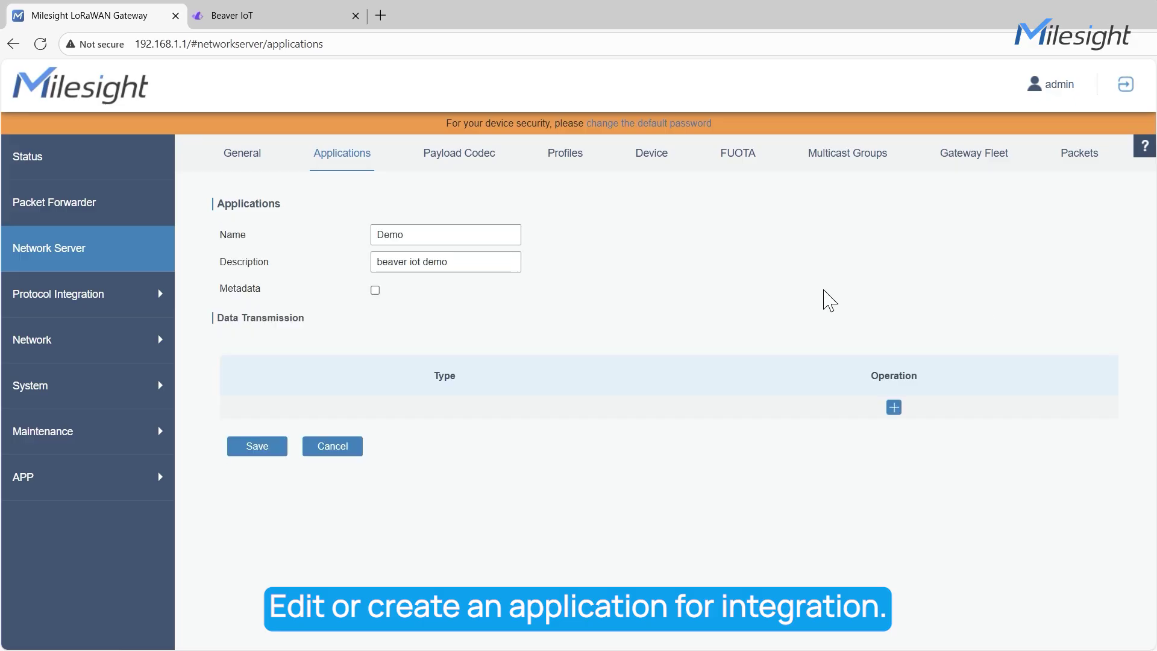
pyautogui.click(894, 408)
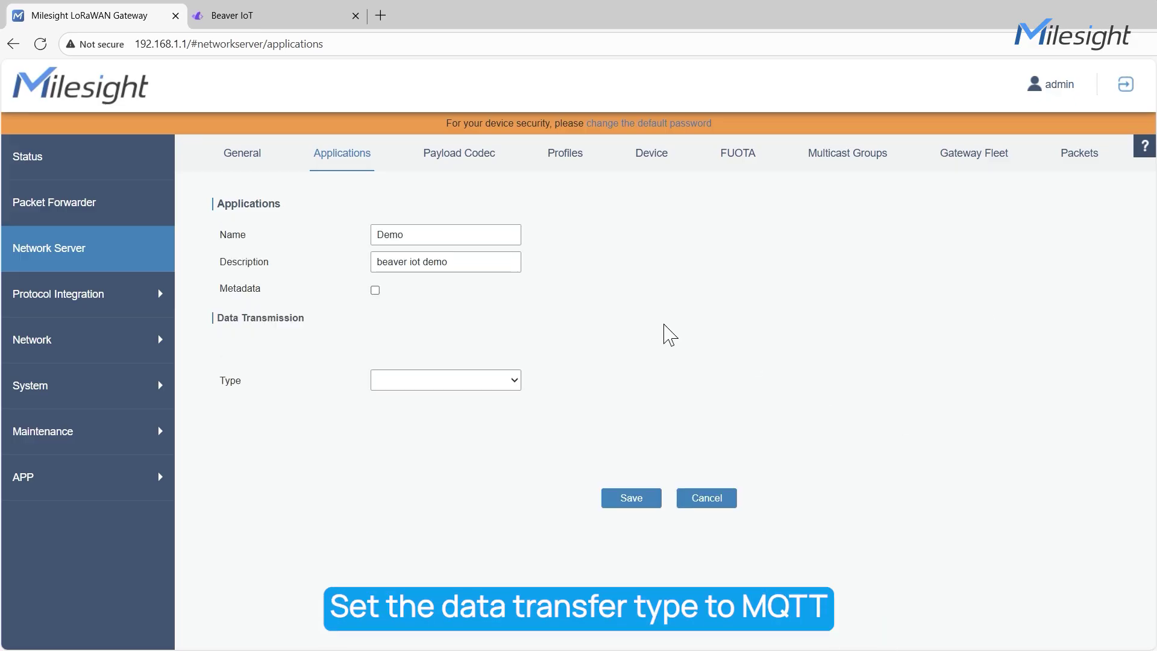
pyautogui.click(513, 384)
pyautogui.click(486, 417)
pyautogui.scroll(-4, 602, 428)
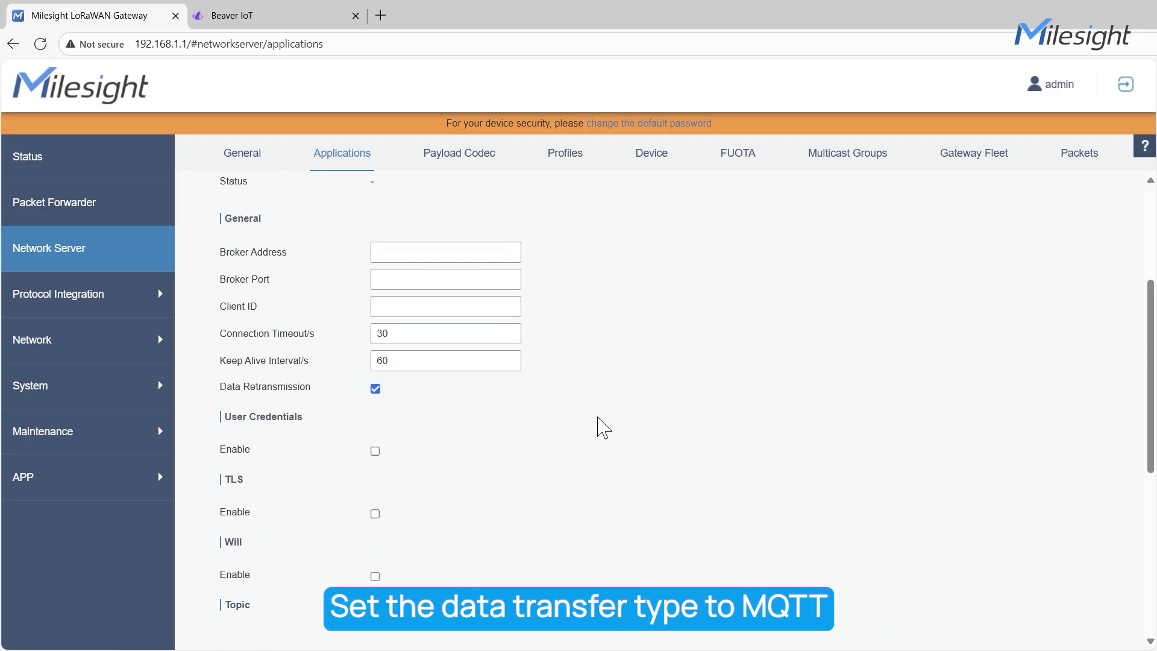
pyautogui.click(287, 17)
# Step: Fill in broker address 192.168.1.103, port 1883 and the Client ID from Beaver IoT
pyautogui.click(553, 327)
pyautogui.click(136, 17)
pyautogui.click(395, 250)
pyautogui.write('192.168.1.103')
pyautogui.click(302, 16)
pyautogui.click(767, 327)
pyautogui.click(136, 17)
pyautogui.click(446, 279)
pyautogui.write('1883')
pyautogui.click(287, 17)
pyautogui.click(553, 389)
pyautogui.click(136, 17)
pyautogui.click(446, 306)
pyautogui.hotkey('ctrl', 'v')
pyautogui.click(504, 449)
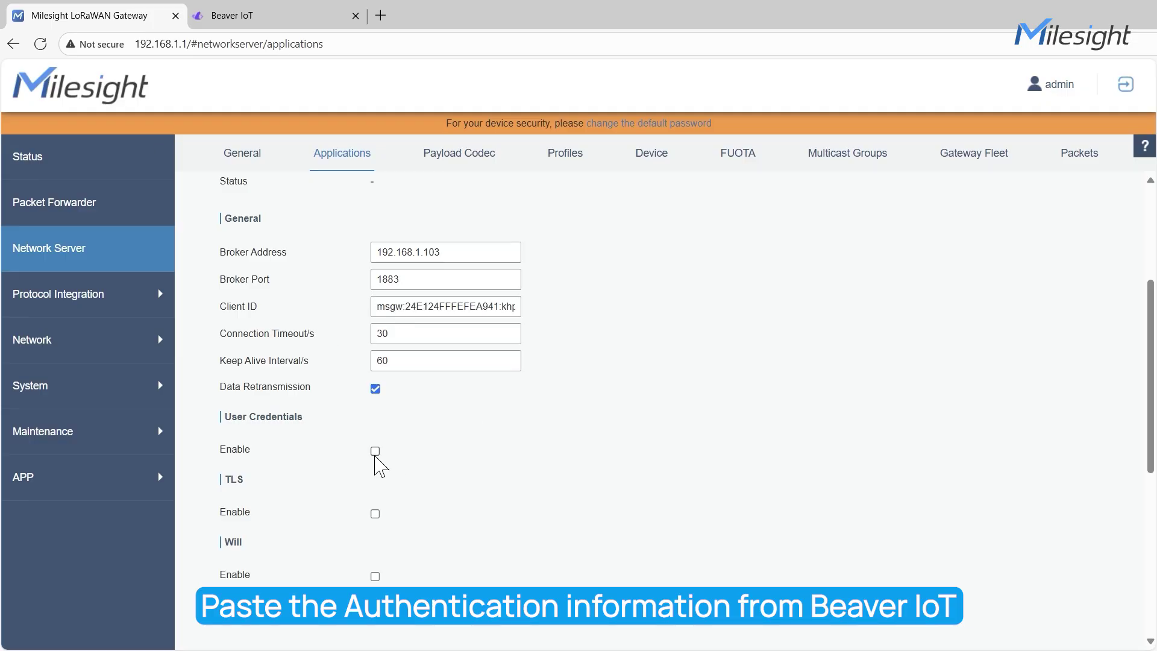
# Step: Enable MQTT user credentials and paste Beaver IoT's generated username and password
pyautogui.click(375, 451)
pyautogui.scroll(-1, 460, 452)
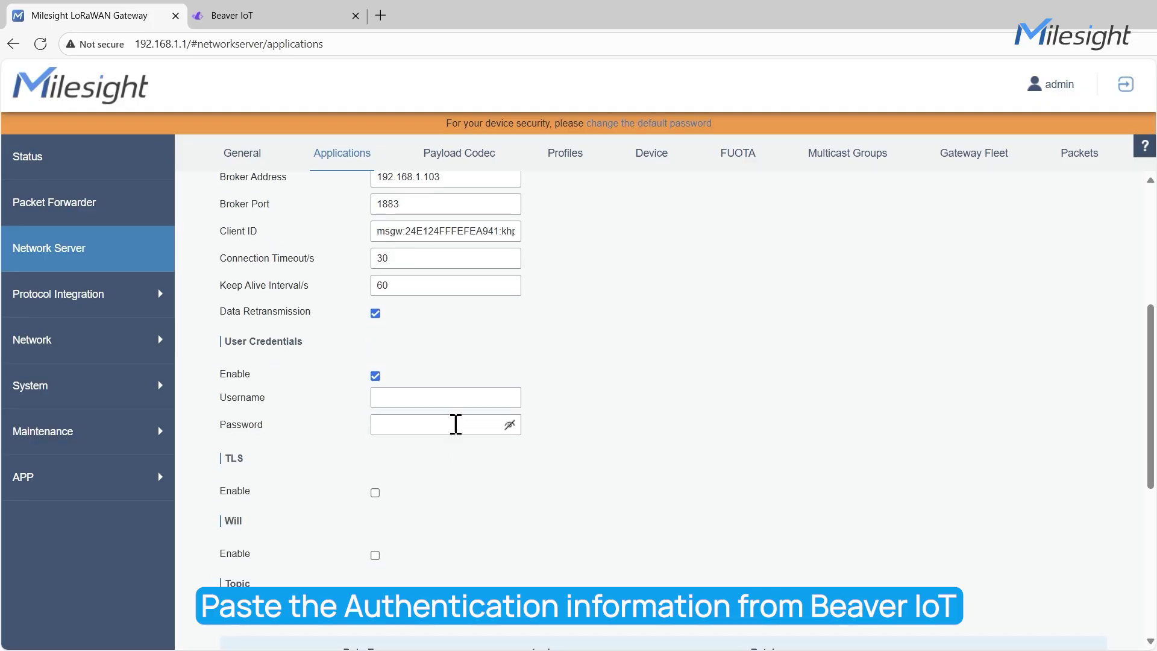
pyautogui.click(271, 18)
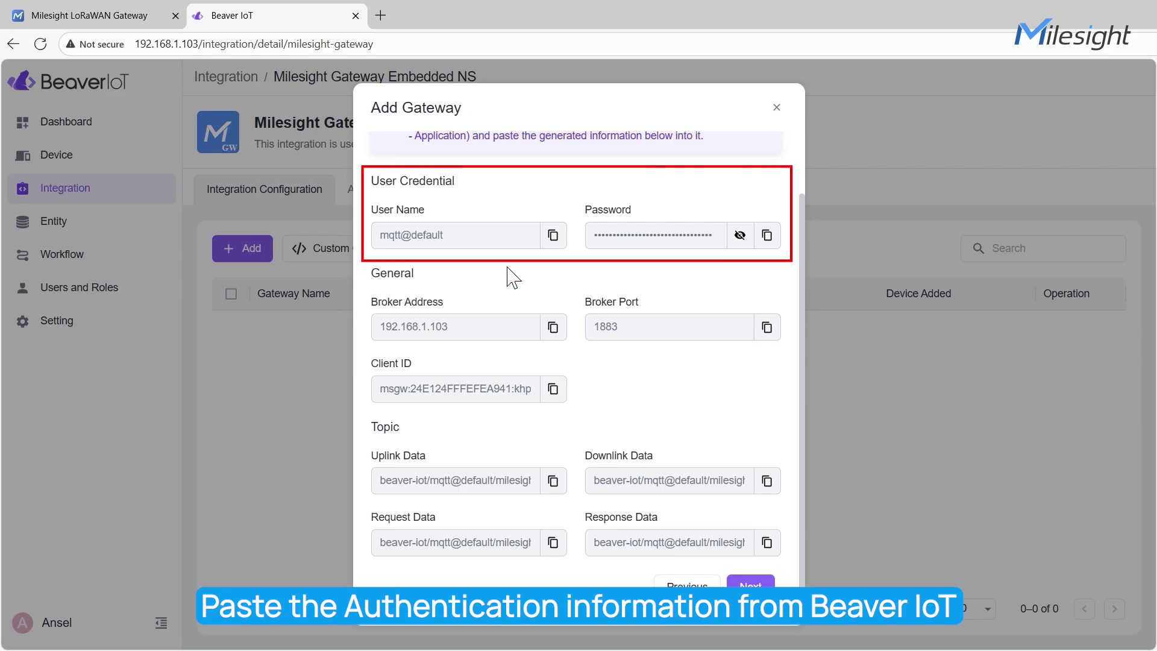
pyautogui.click(551, 235)
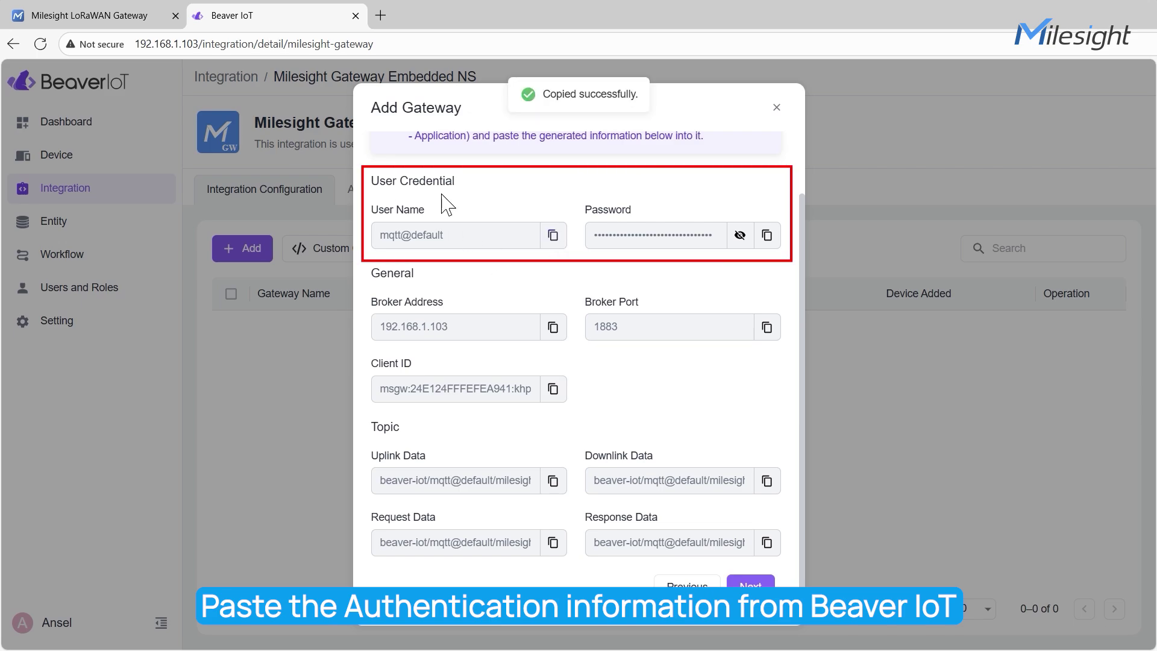
pyautogui.click(118, 16)
pyautogui.hotkey('ctrl', 'v')
pyautogui.click(271, 17)
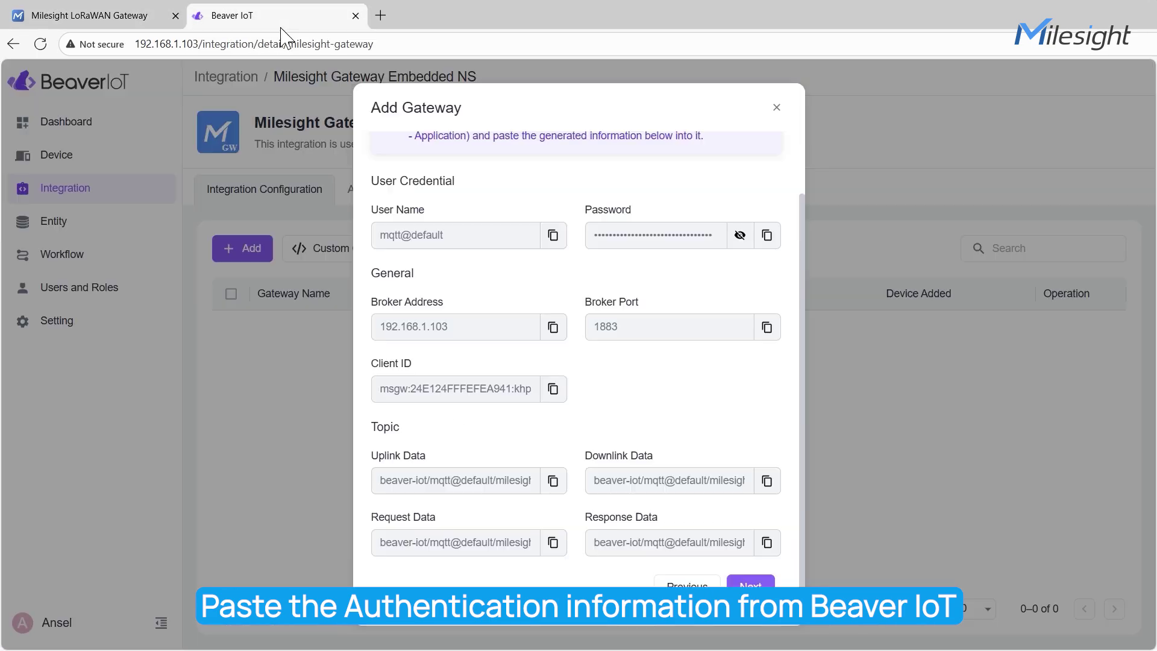
pyautogui.click(767, 235)
pyautogui.click(90, 16)
pyautogui.click(421, 425)
pyautogui.hotkey('ctrl', 'v')
pyautogui.click(269, 18)
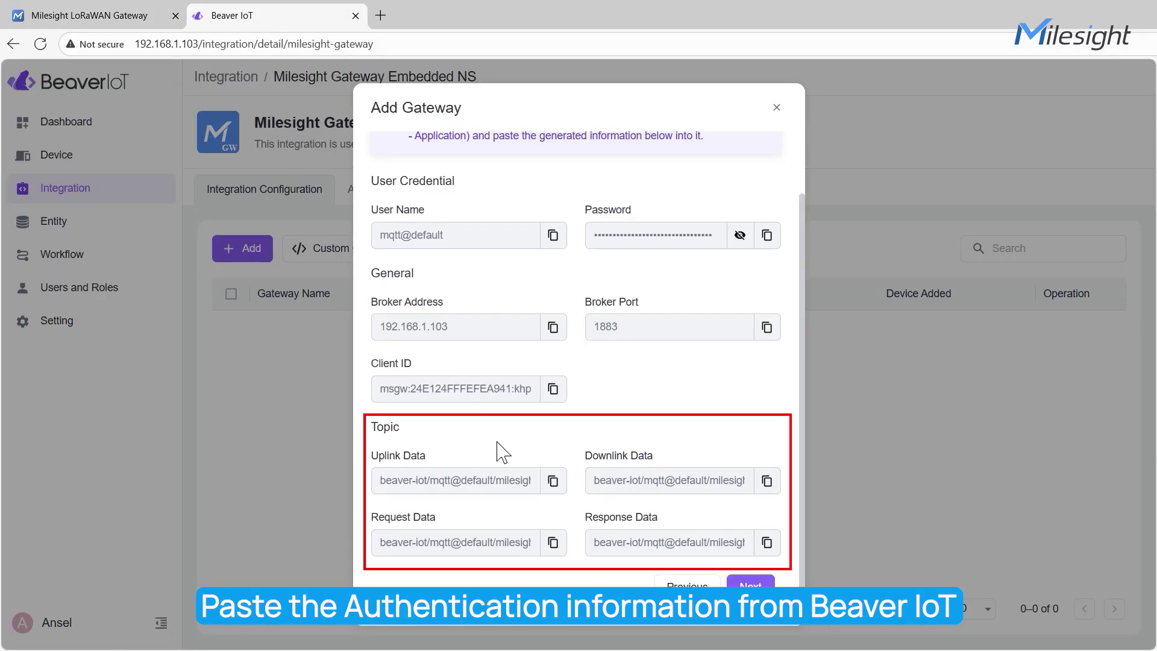
# Step: Copy the Uplink Data and Downlink Data topics from Beaver IoT into the gateway
pyautogui.click(552, 480)
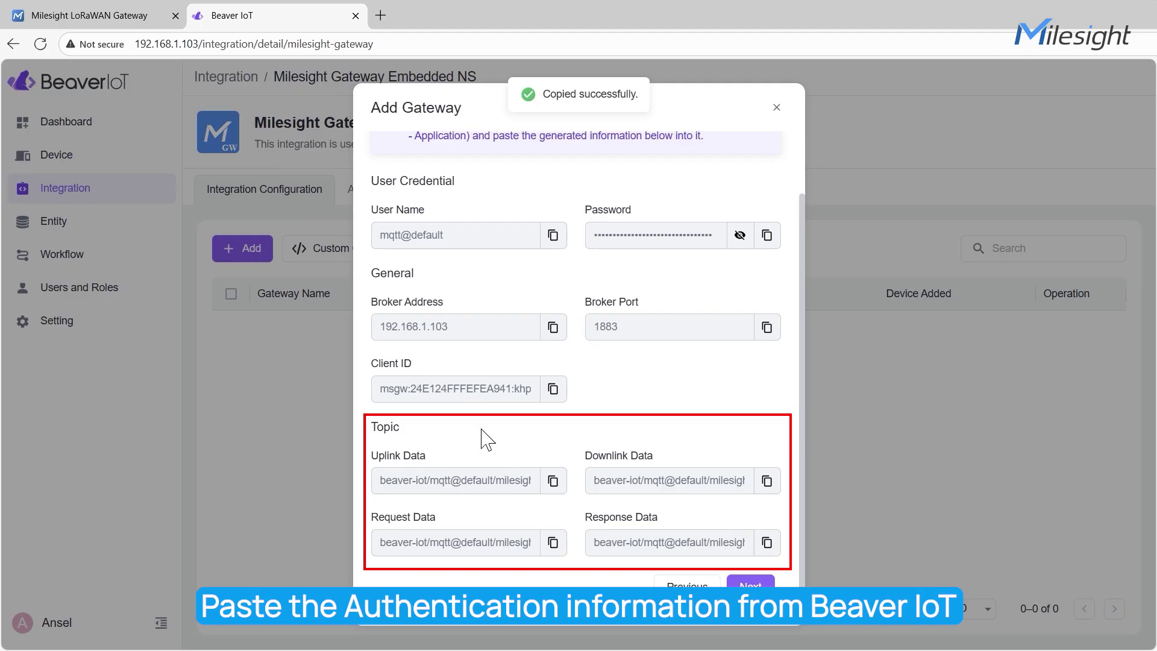
pyautogui.click(99, 16)
pyautogui.scroll(-5, 723, 458)
pyautogui.click(565, 386)
pyautogui.hotkey('ctrl', 'v')
pyautogui.click(253, 16)
pyautogui.click(767, 481)
pyautogui.click(99, 17)
pyautogui.click(482, 414)
pyautogui.hotkey('ctrl', 'v')
# Step: Add the Request Data and Response Data topics, then save the MQTT settings and Demo application
pyautogui.click(258, 17)
pyautogui.click(552, 543)
pyautogui.click(99, 17)
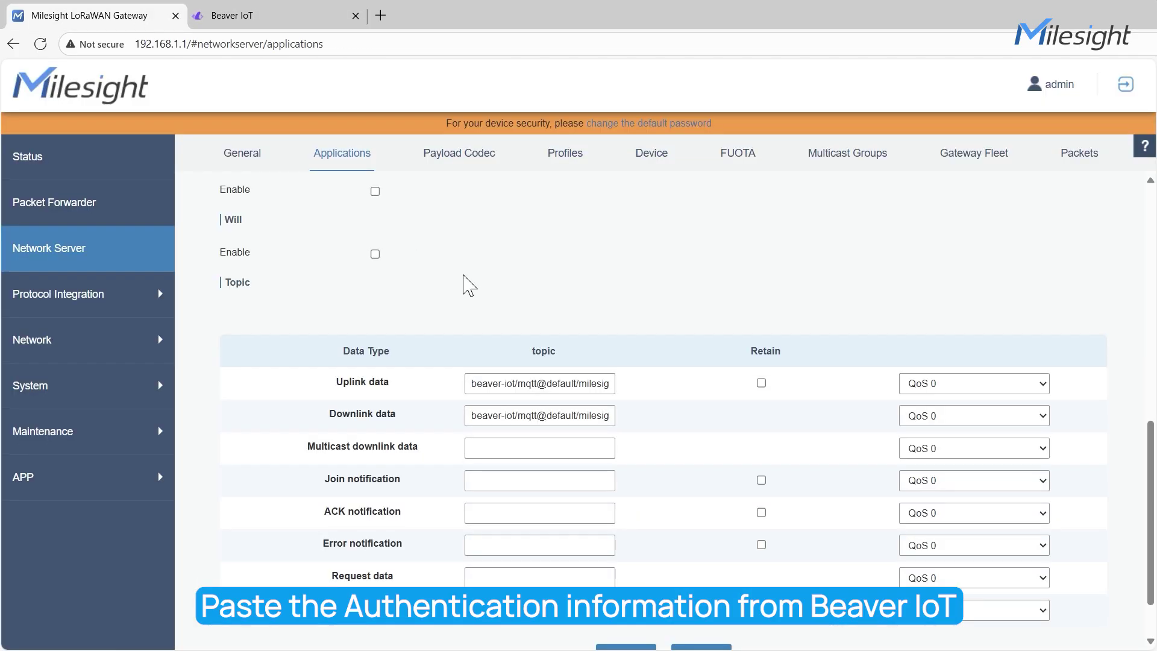
pyautogui.click(478, 506)
pyautogui.hotkey('ctrl', 'v')
pyautogui.click(258, 16)
pyautogui.click(766, 542)
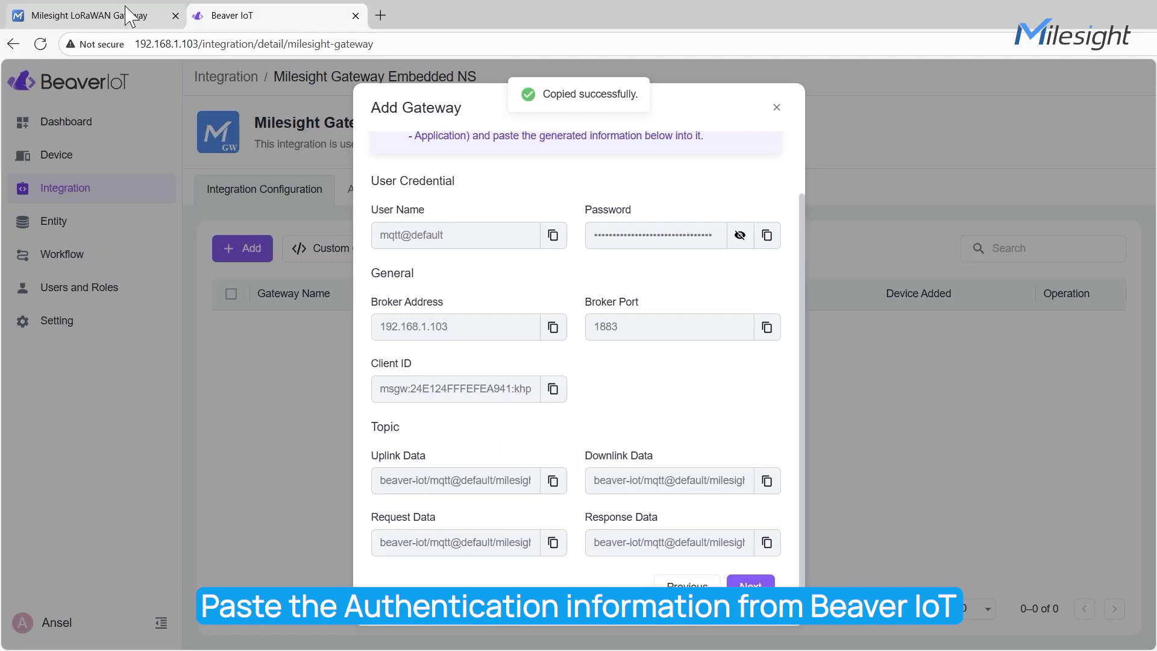
pyautogui.click(99, 17)
pyautogui.click(490, 543)
pyautogui.hotkey('ctrl', 'v')
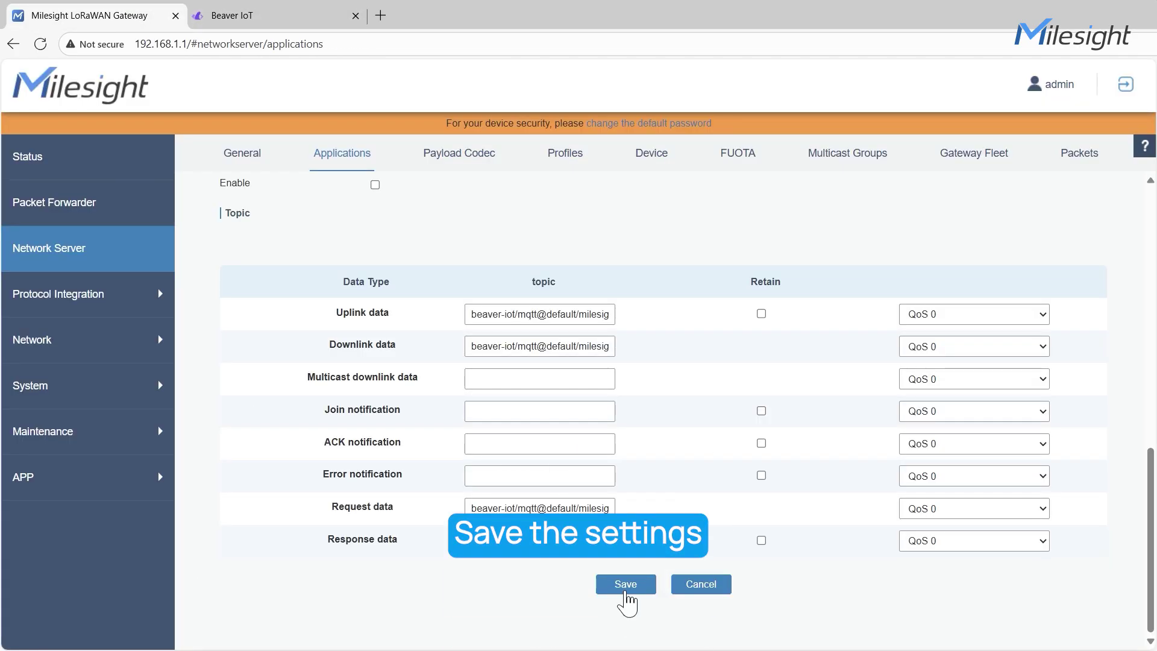
pyautogui.click(625, 584)
pyautogui.click(258, 472)
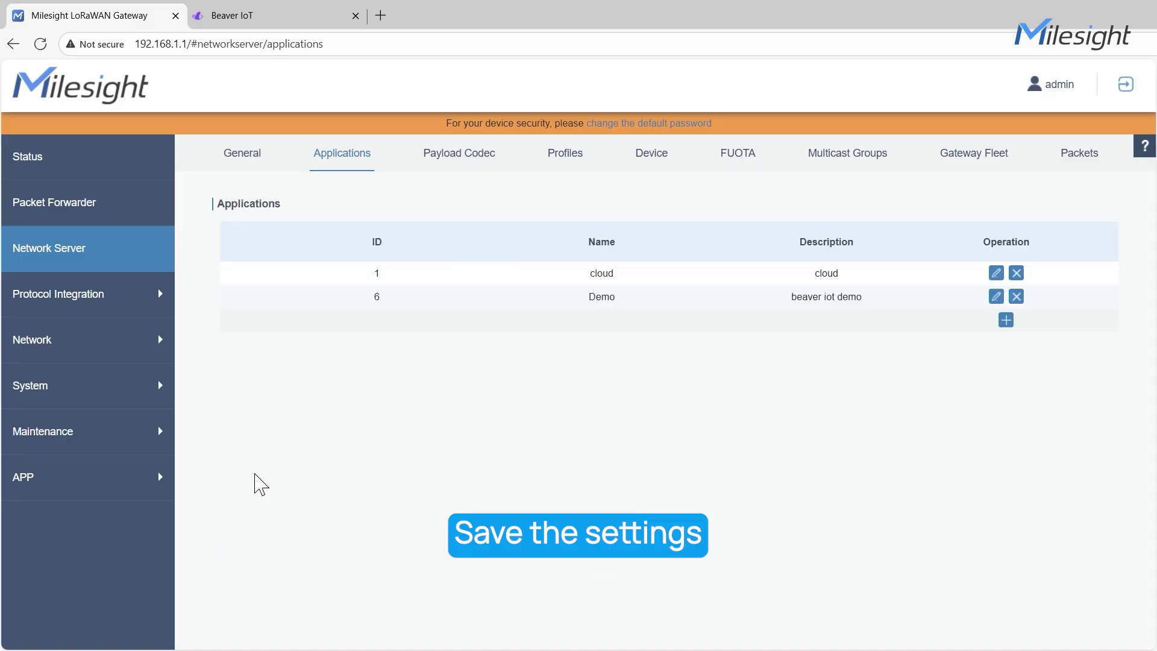
# Step: Complete UG65's setup in Beaver IoT, choosing the Demo application (ID 6) as Application ID
pyautogui.click(267, 24)
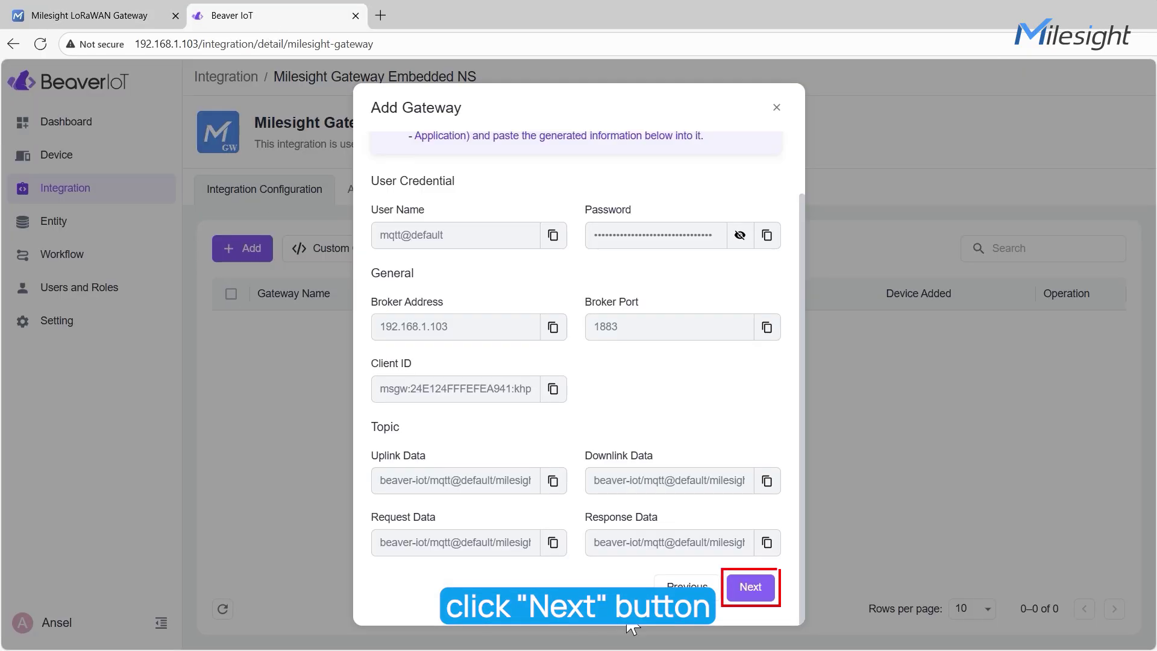
pyautogui.click(746, 585)
pyautogui.click(620, 402)
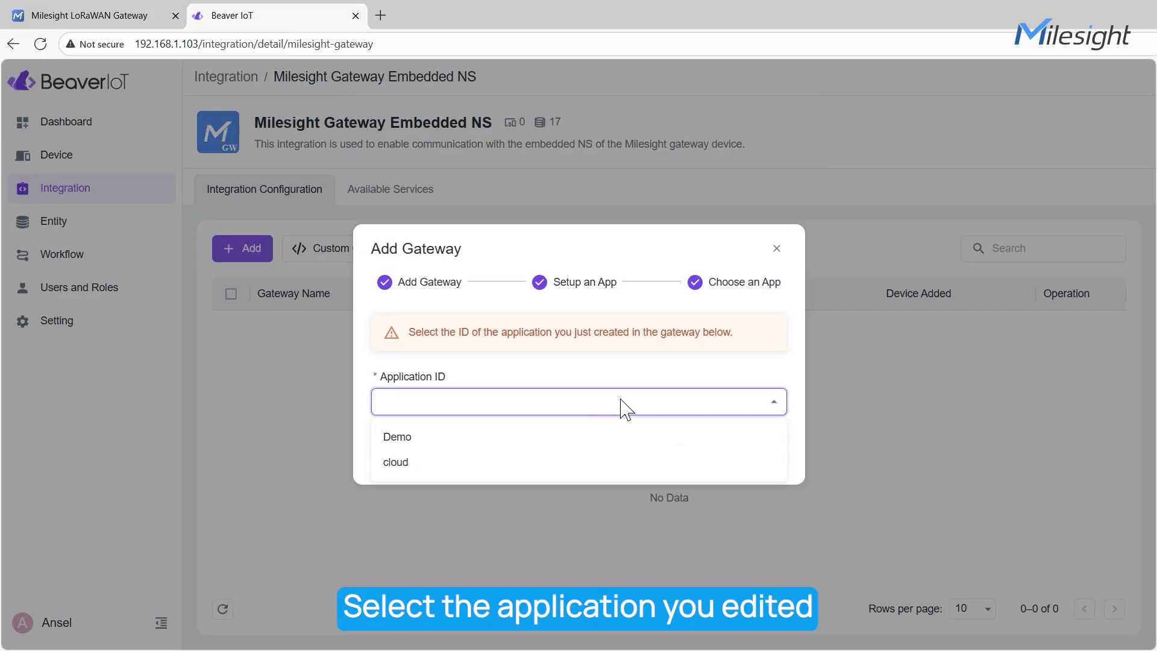
pyautogui.click(598, 438)
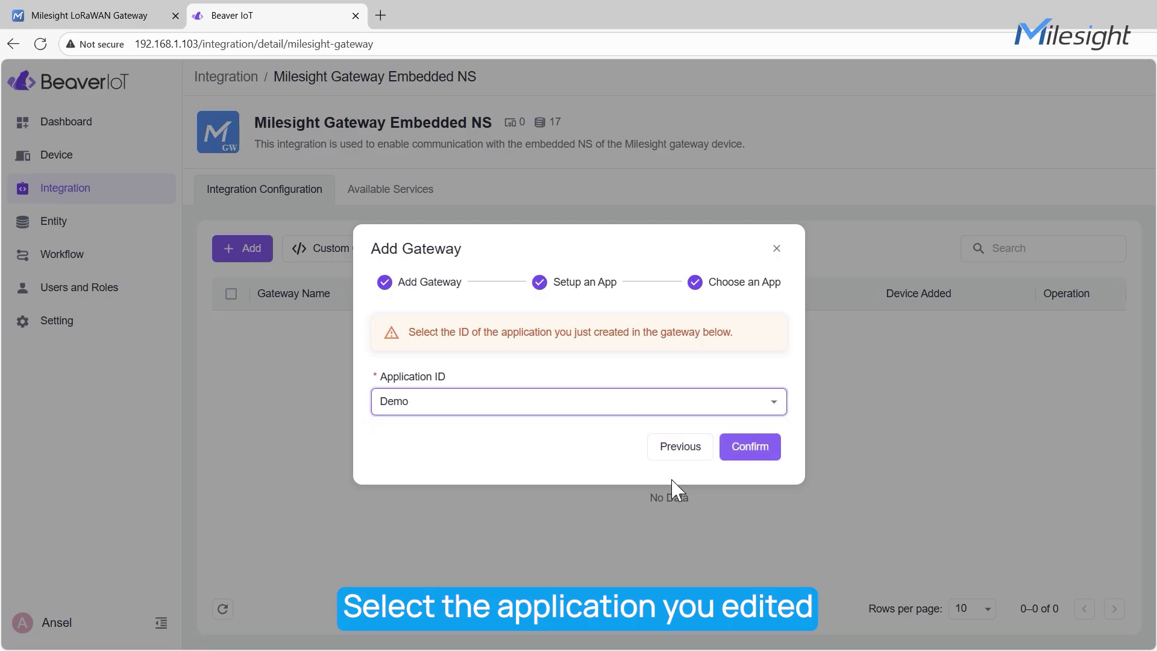
pyautogui.click(753, 457)
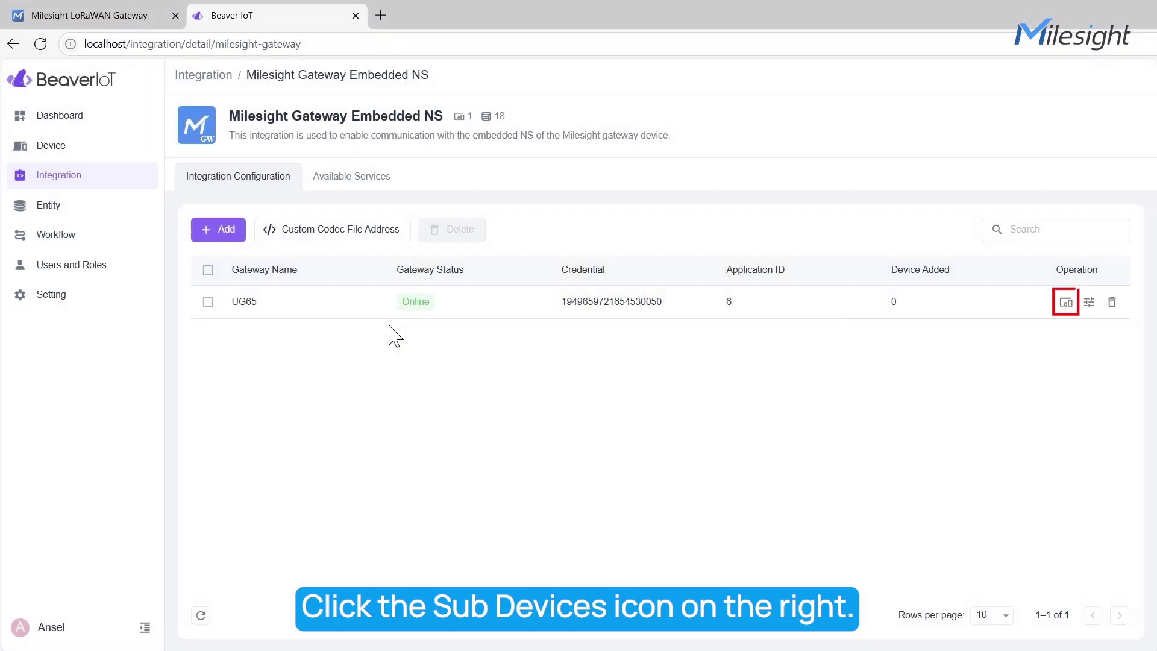
# Step: Synchronize WT201 from UG65's syncable subdevices and confirm the sync
pyautogui.click(1065, 304)
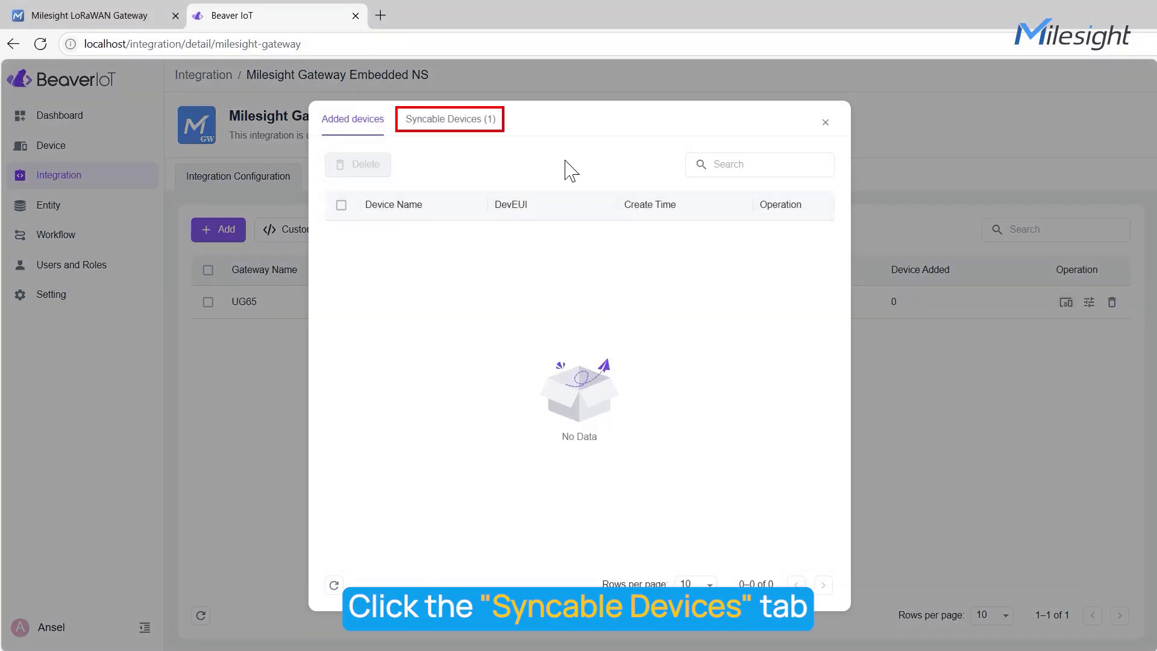
pyautogui.click(459, 124)
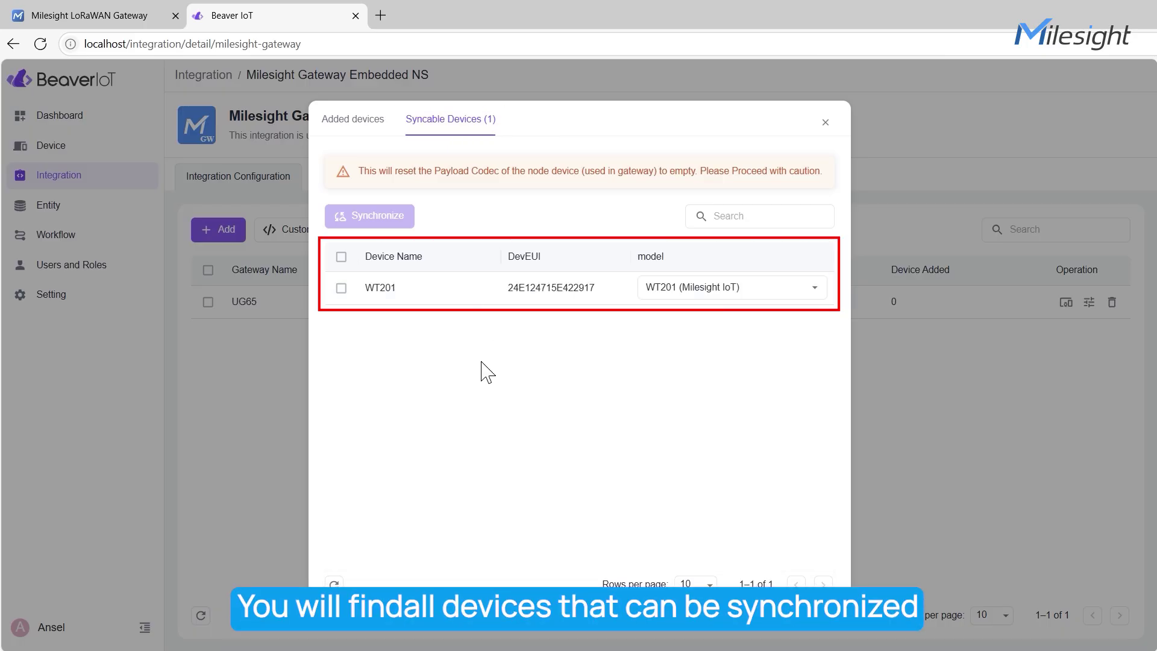
pyautogui.click(341, 288)
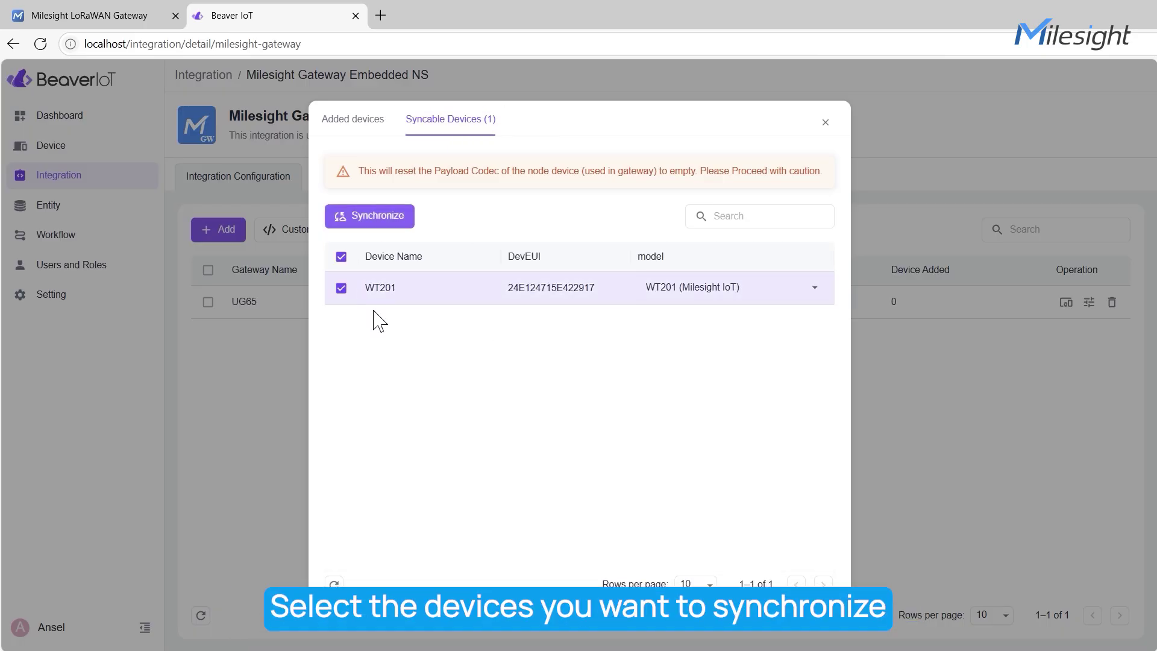
pyautogui.click(365, 220)
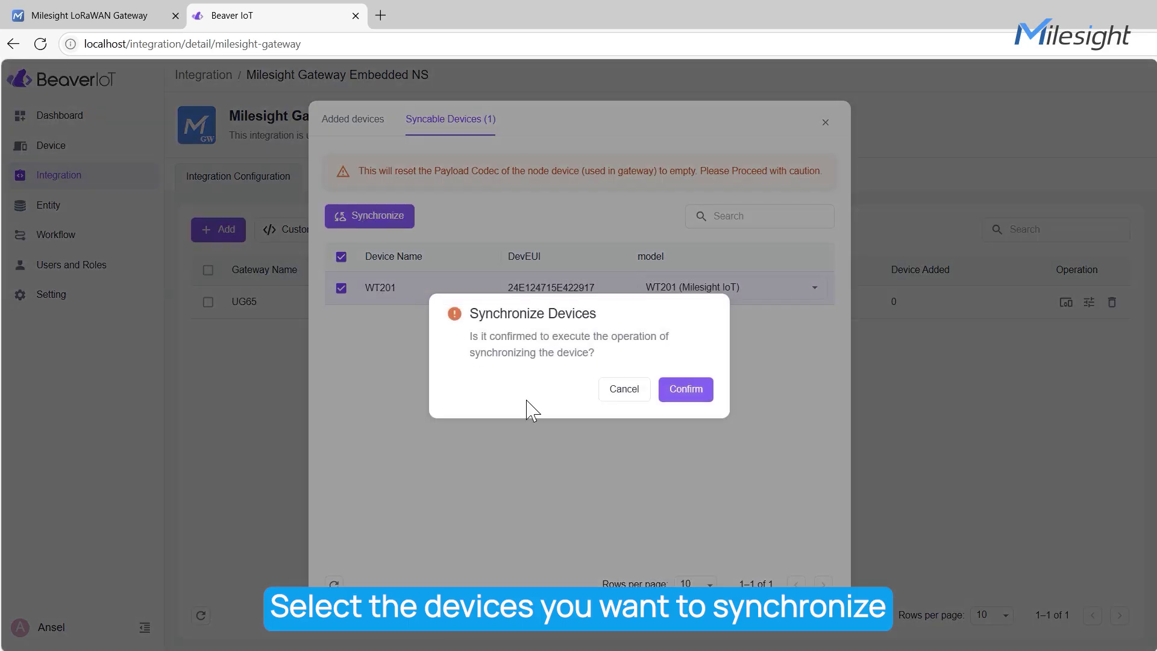
pyautogui.click(699, 395)
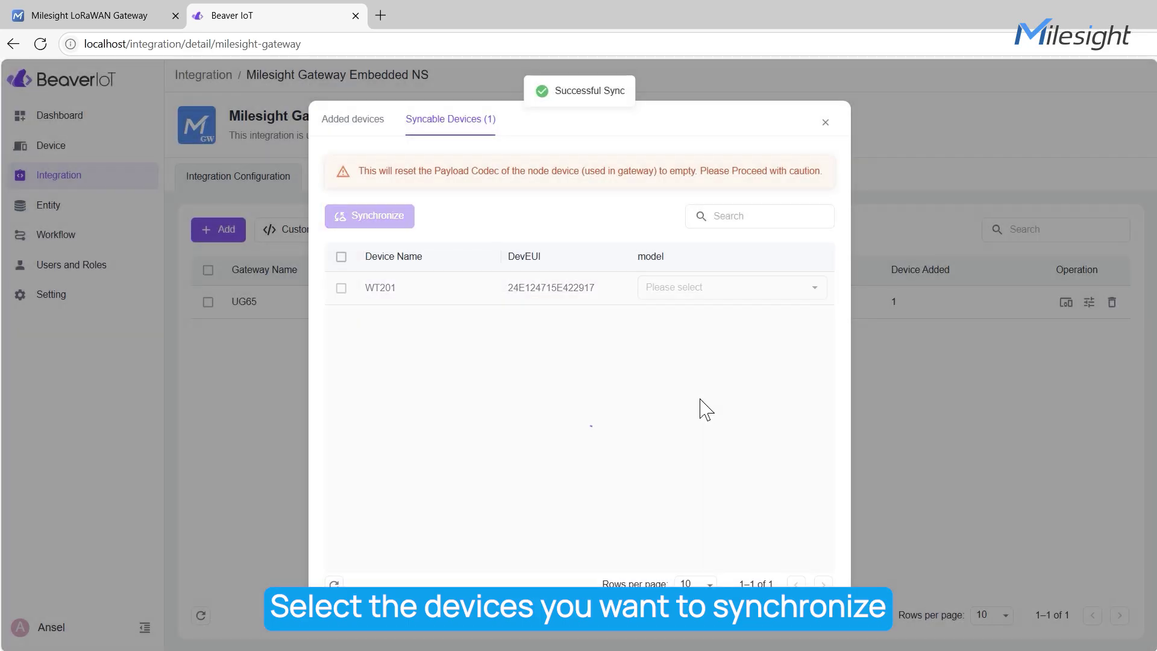
pyautogui.click(825, 123)
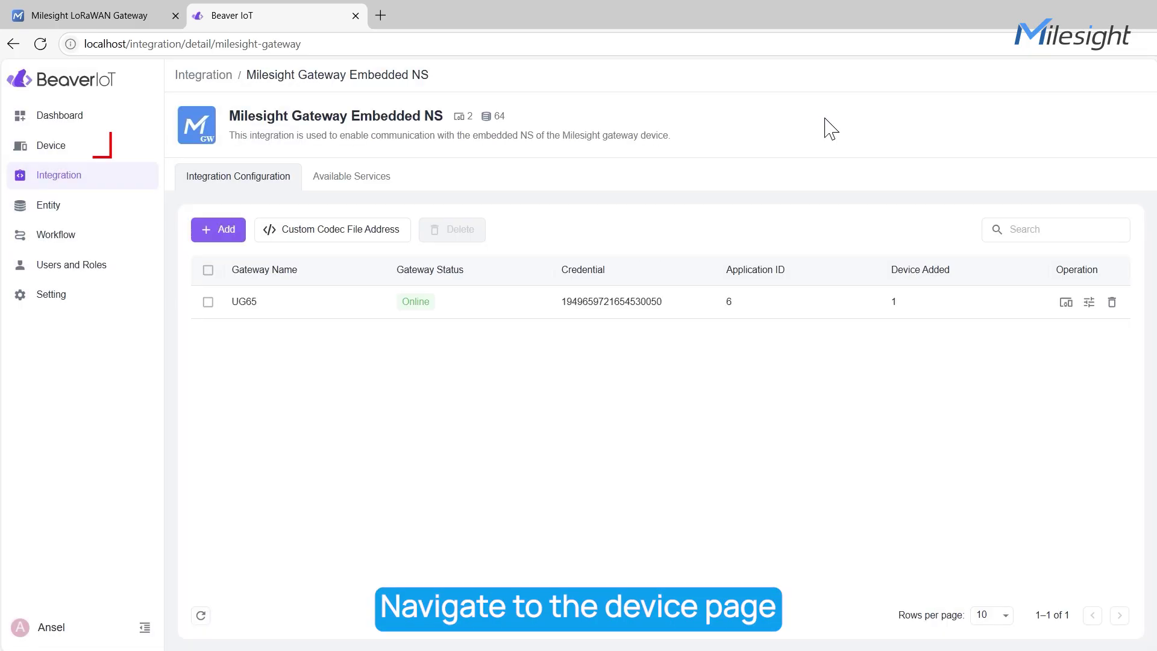
# Step: Open Beaver IoT's Device list showing WT201 and UG65, and begin adding a device
pyautogui.click(89, 147)
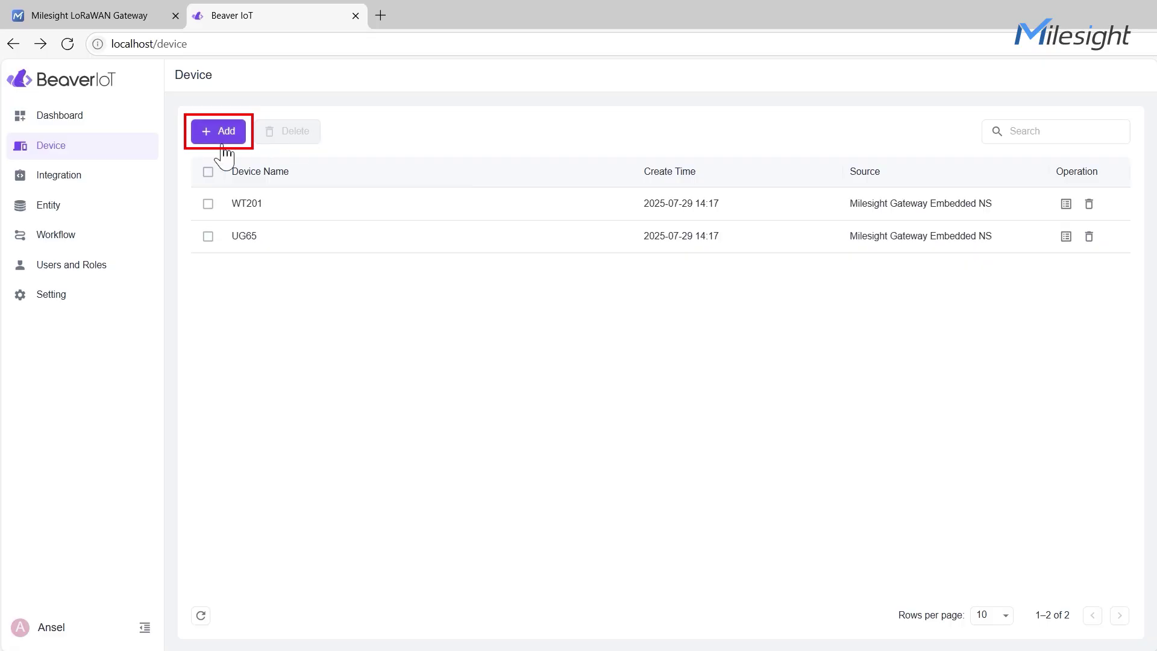
pyautogui.click(223, 148)
# Step: Add device WT101 with the pasted DevEUI and WT101 model, then reload the gateway's device list
pyautogui.click(444, 240)
pyautogui.write('WT')
pyautogui.click(447, 292)
pyautogui.write('24E124714F177064')
pyautogui.click(453, 336)
pyautogui.write('WT101')
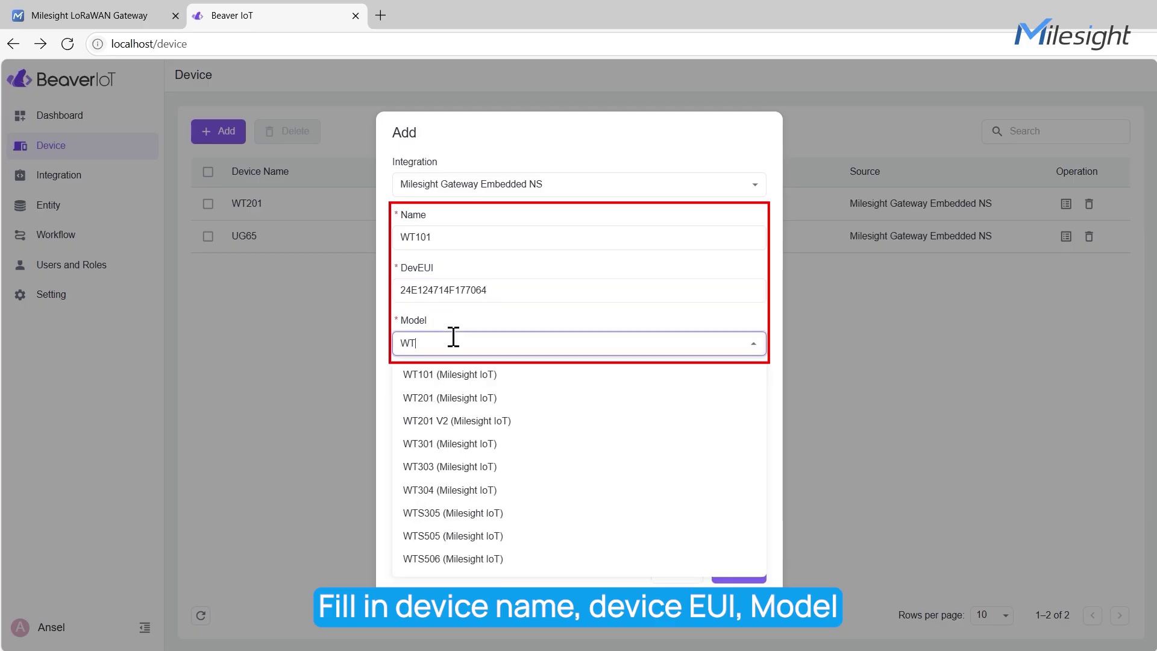
pyautogui.click(461, 373)
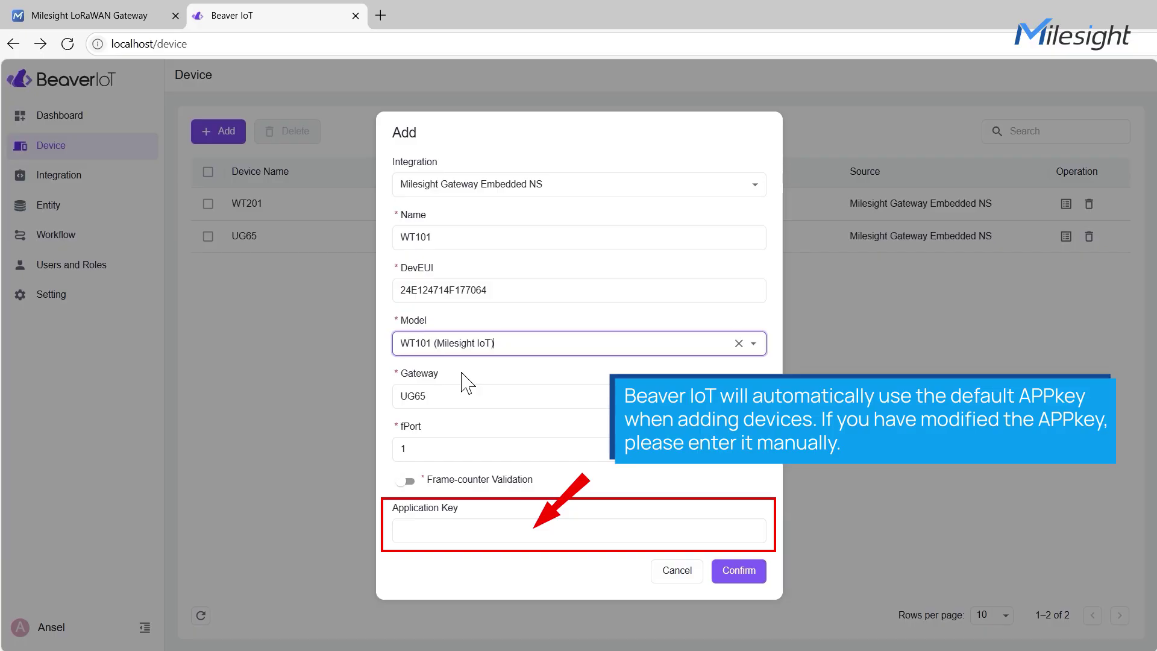
pyautogui.click(744, 579)
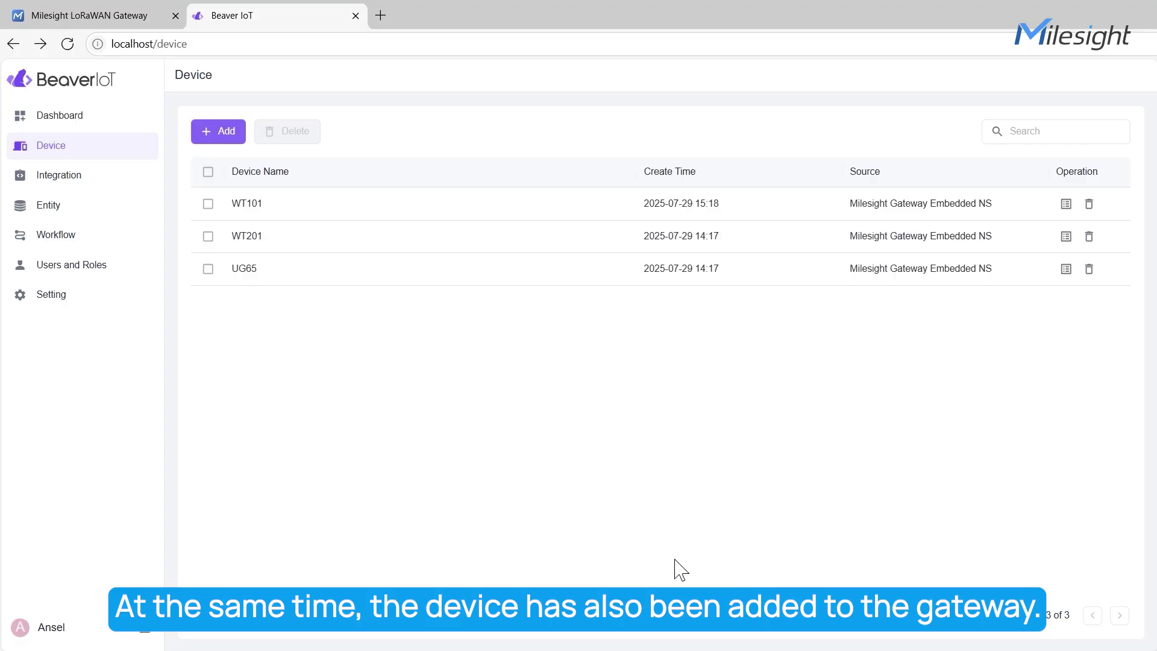
pyautogui.click(124, 17)
pyautogui.click(41, 44)
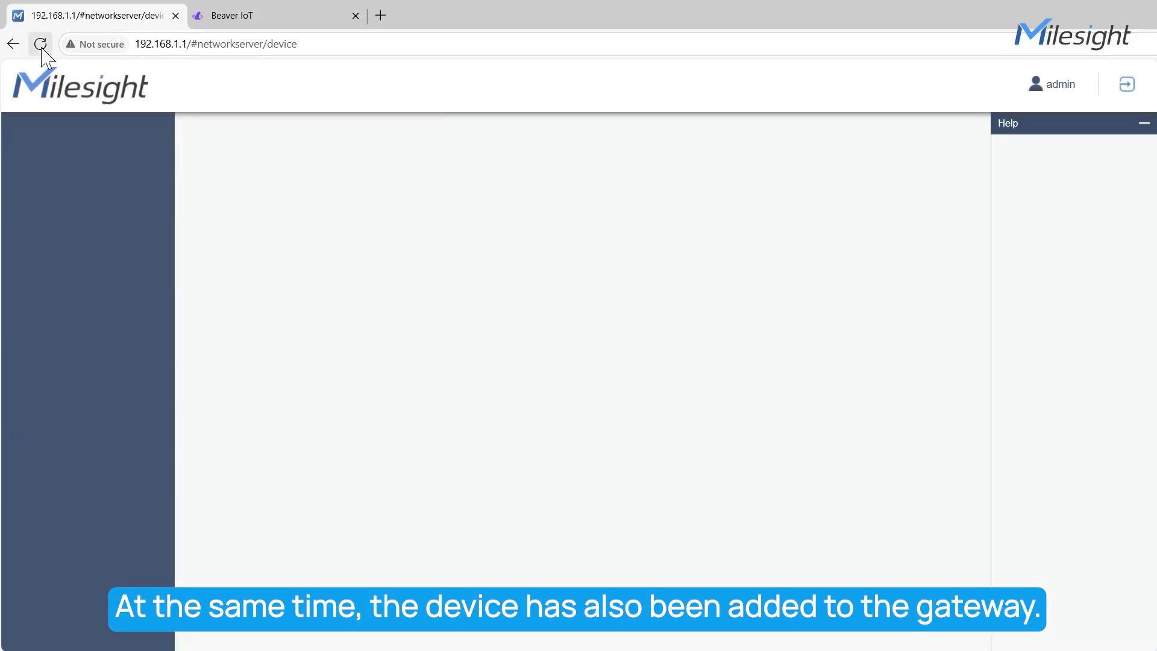